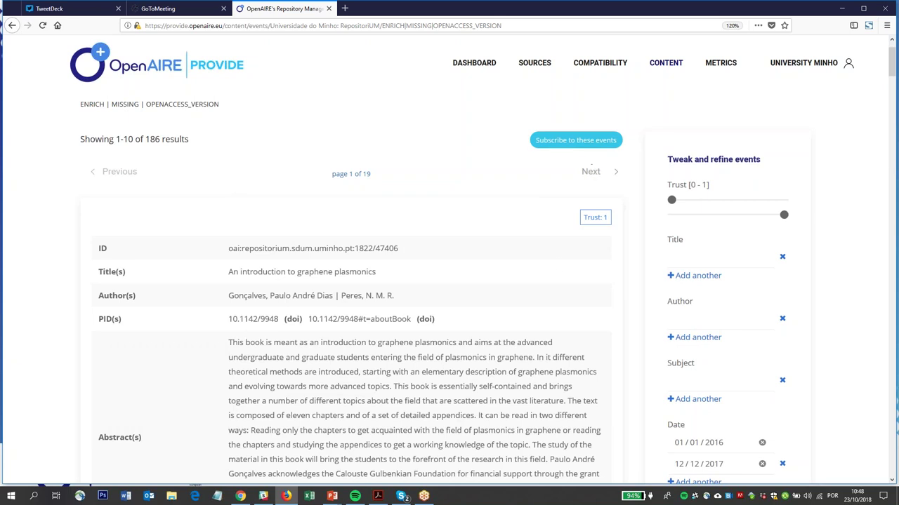
# - Subscribe Universidade do Minho: RepositoriUM to the ENRICH/MISSING/OPENACCESS_VERSION events with a monthly frequency
pyautogui.click(577, 143)
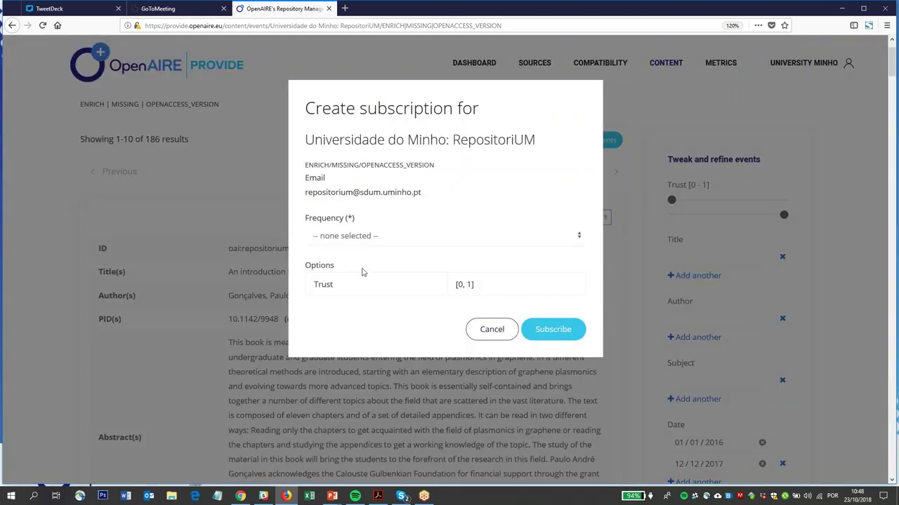
pyautogui.click(385, 239)
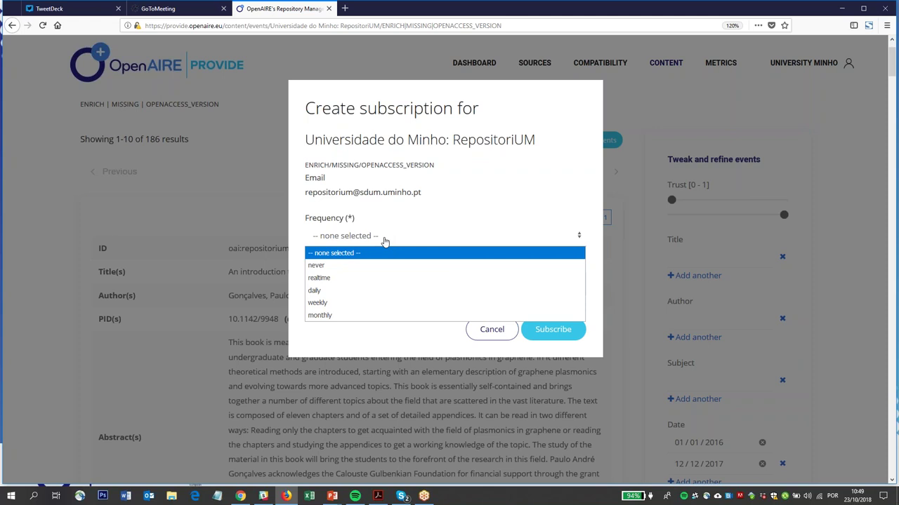
pyautogui.click(362, 316)
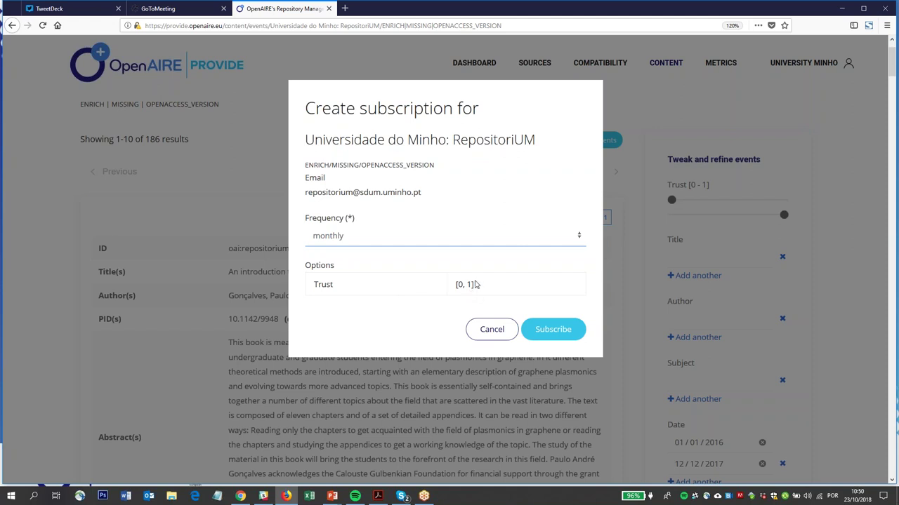
pyautogui.click(559, 336)
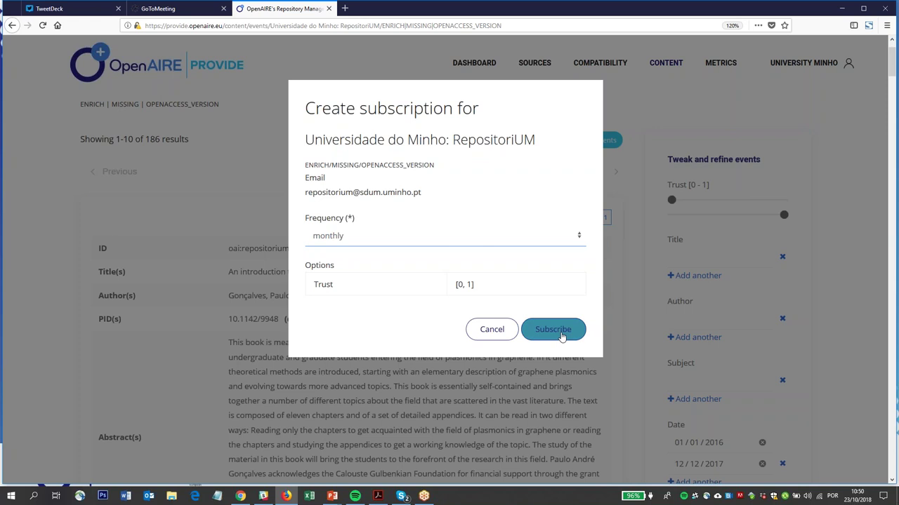
pyautogui.click(561, 337)
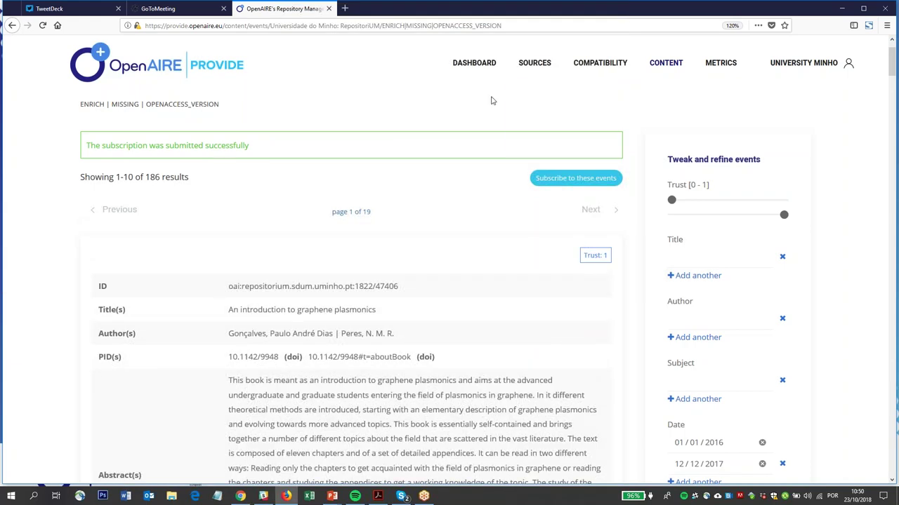
# - Open the content notifications and examine the creation dates and notification counts of the RepositoriUM subscriptions
pyautogui.moveTo(678, 64)
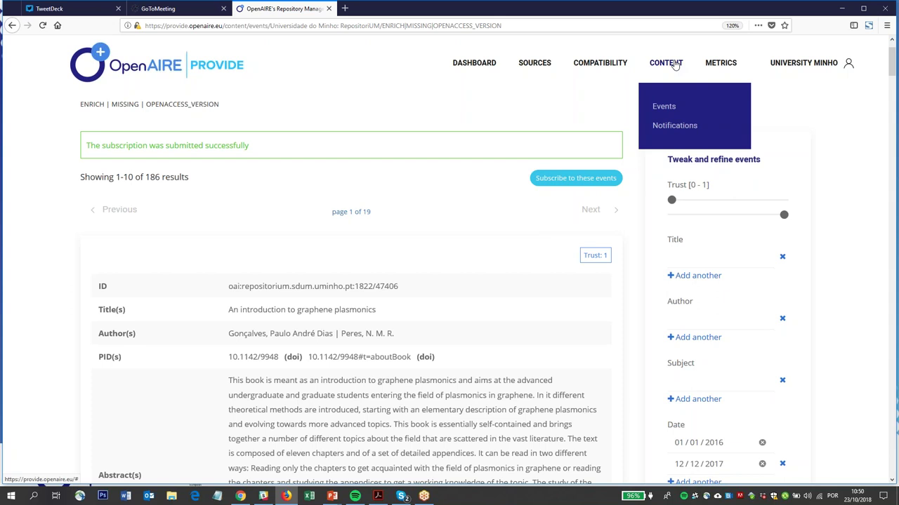
pyautogui.click(674, 125)
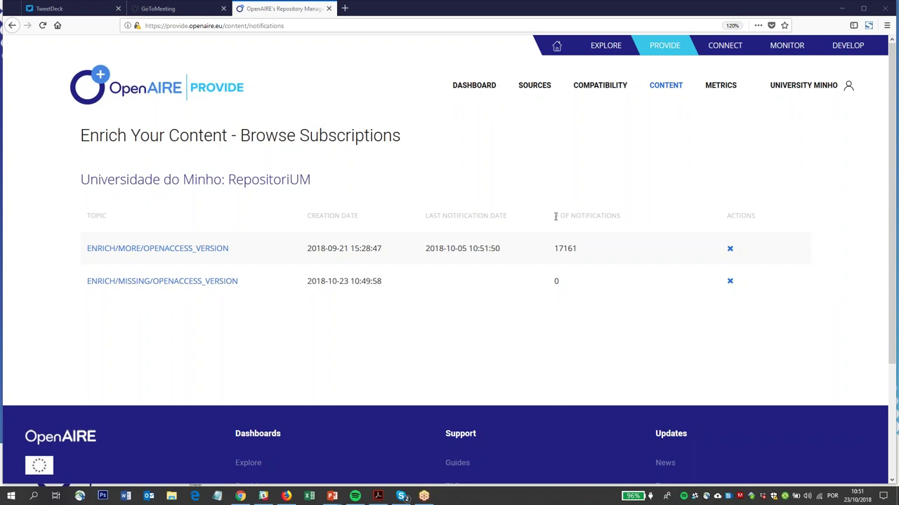
pyautogui.doubleClick(556, 281)
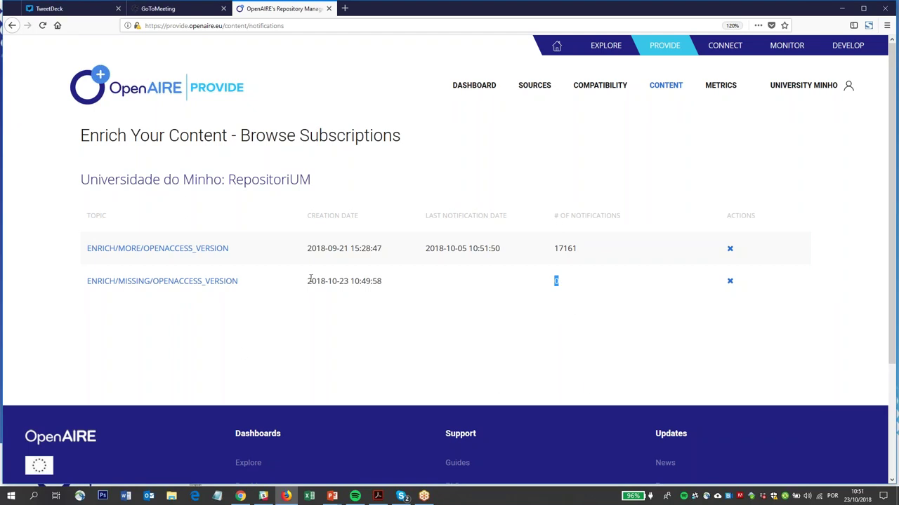
pyautogui.doubleClick(558, 282)
pyautogui.doubleClick(562, 283)
pyautogui.moveTo(311, 248); pyautogui.dragTo(360, 249)
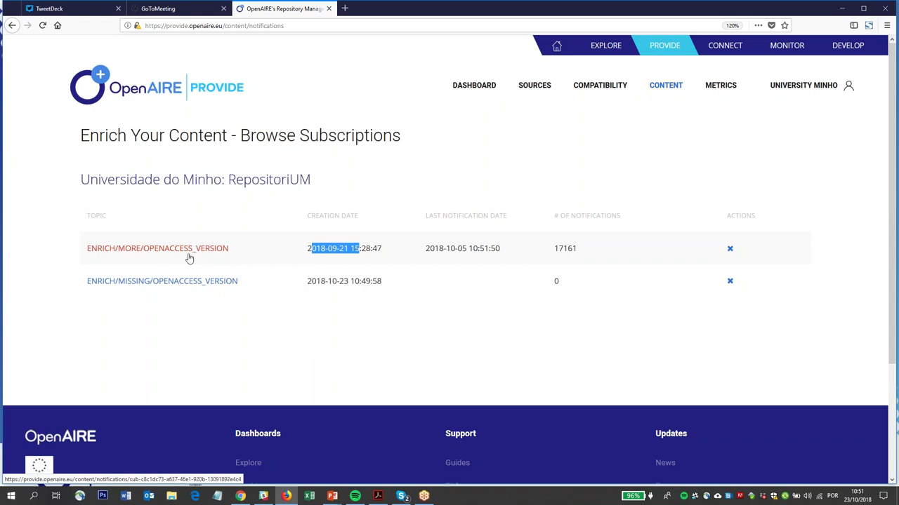
pyautogui.click(555, 251)
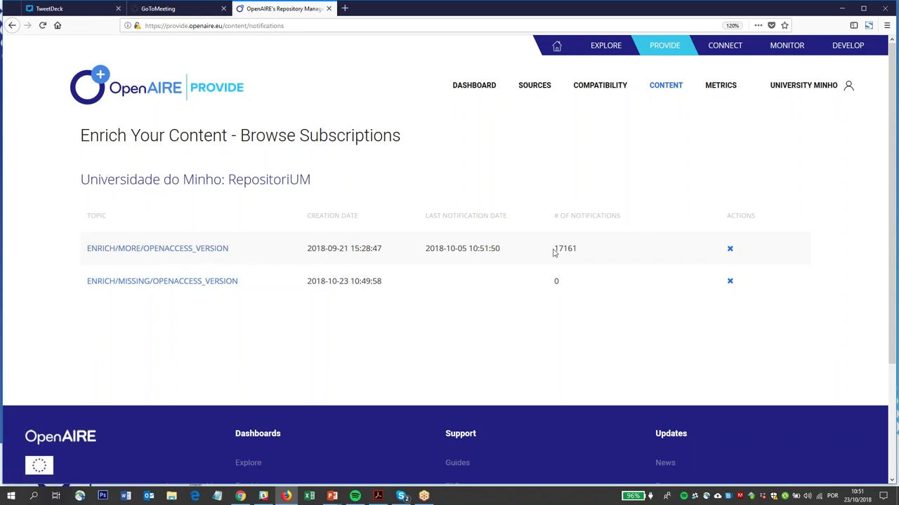
pyautogui.moveTo(553, 252); pyautogui.dragTo(577, 250)
# - Check the metrics status of Universidade do Minho: RepositoriUM and log out of the current account
pyautogui.click(720, 87)
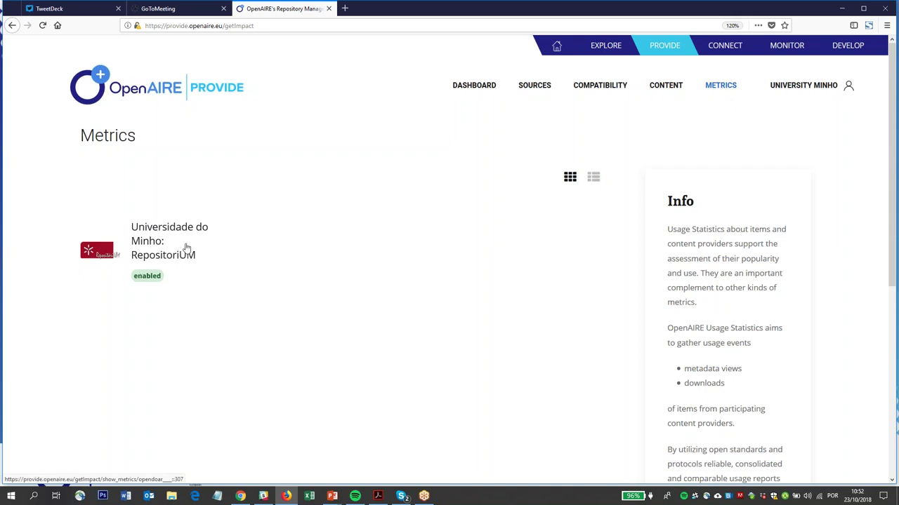
pyautogui.click(146, 281)
pyautogui.moveTo(803, 85)
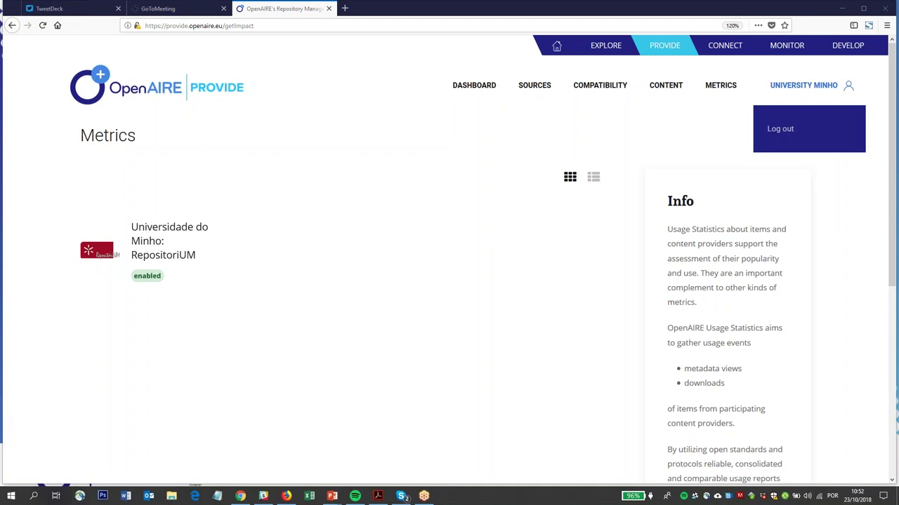
pyautogui.click(783, 128)
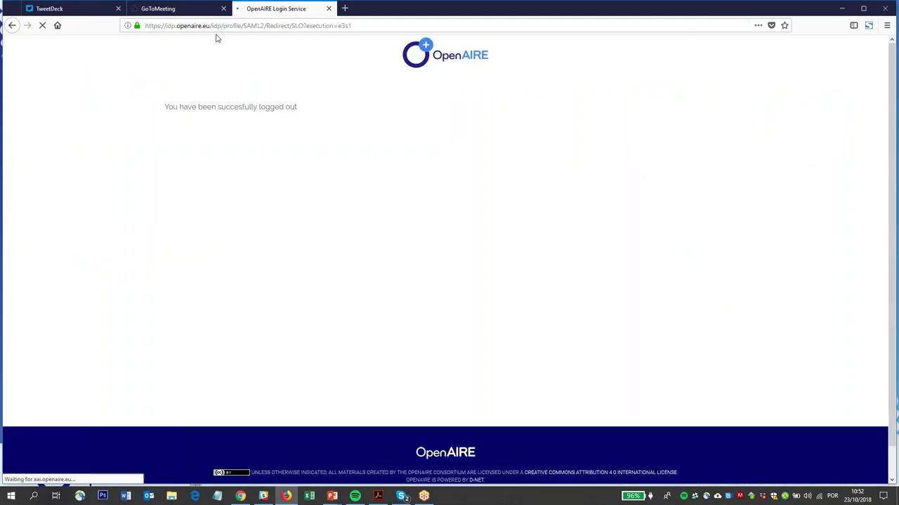
# - Go to provide.openaire.eu and log in at OpenAIRE with the other account's saved username and password
pyautogui.click(217, 25)
pyautogui.write('provide.openaire.eu/')
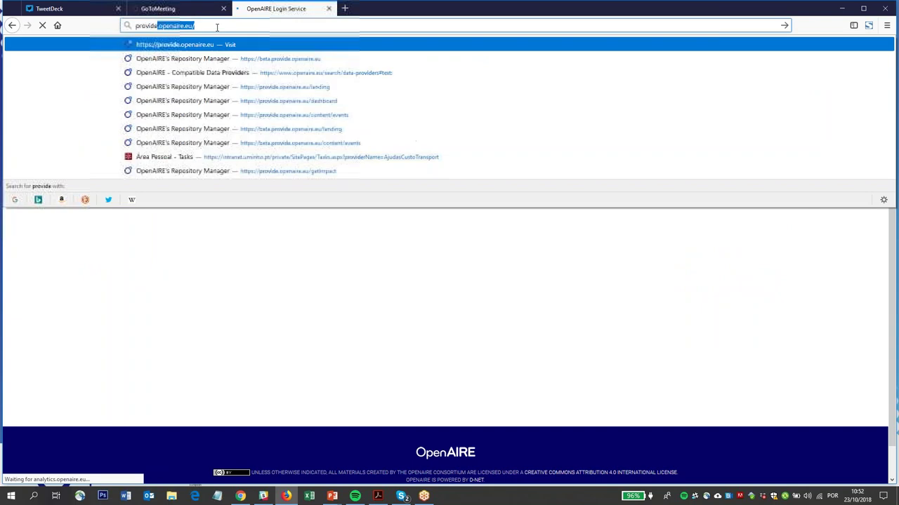
pyautogui.press('Return')
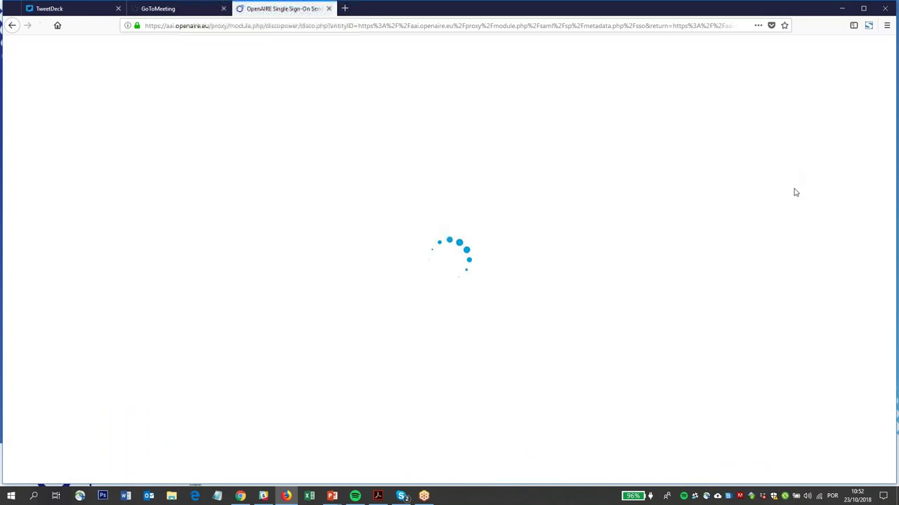
pyautogui.click(491, 181)
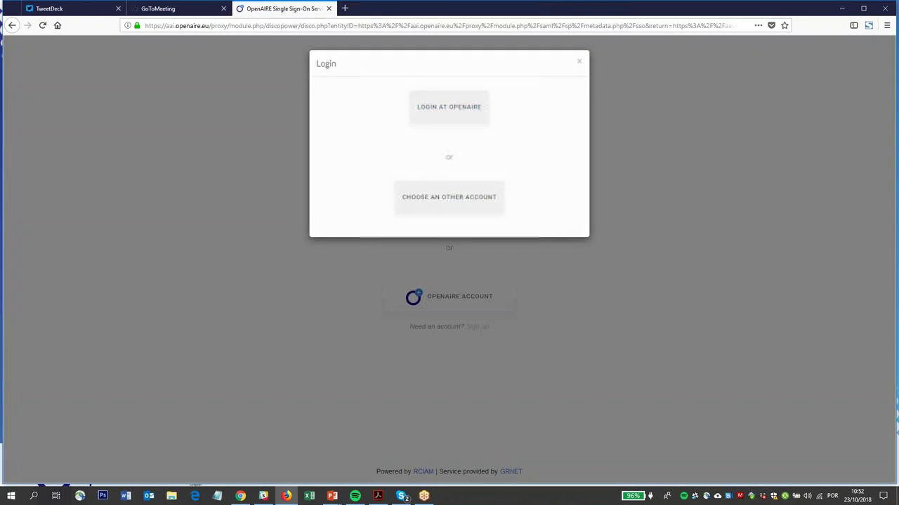
pyautogui.click(457, 110)
pyautogui.click(390, 145)
pyautogui.click(324, 168)
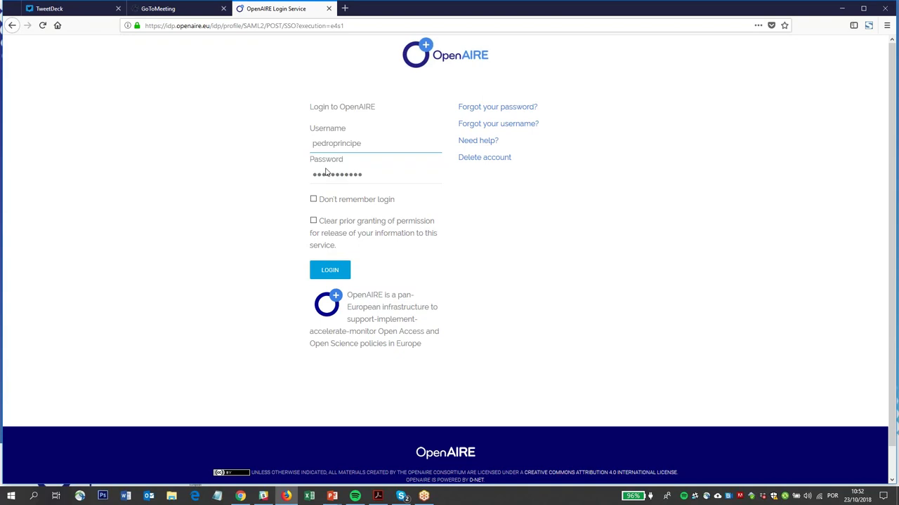
pyautogui.click(344, 274)
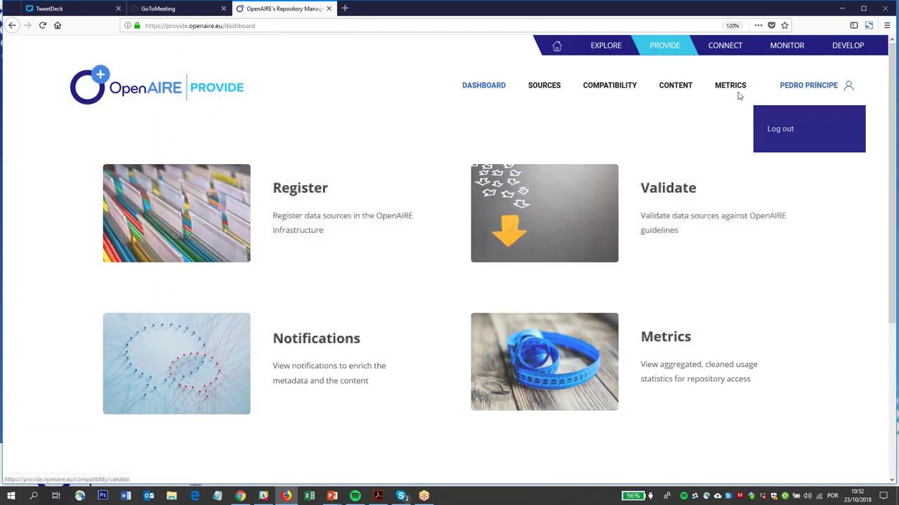
# - Review the metrics statuses of the account's repositories and try to open the instructions for Instituto Politécnico da Guarda, returning to the list
pyautogui.click(730, 85)
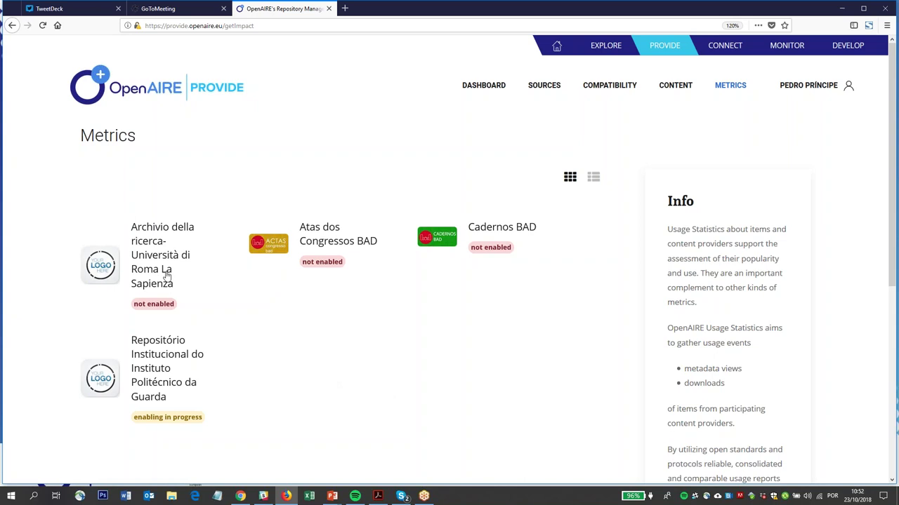
pyautogui.moveTo(191, 311); pyautogui.dragTo(144, 311)
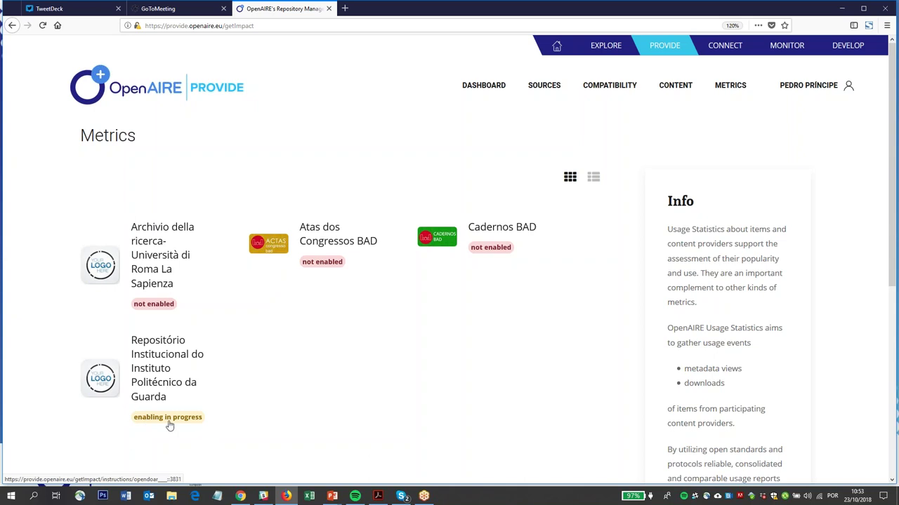
pyautogui.moveTo(140, 398); pyautogui.dragTo(172, 411)
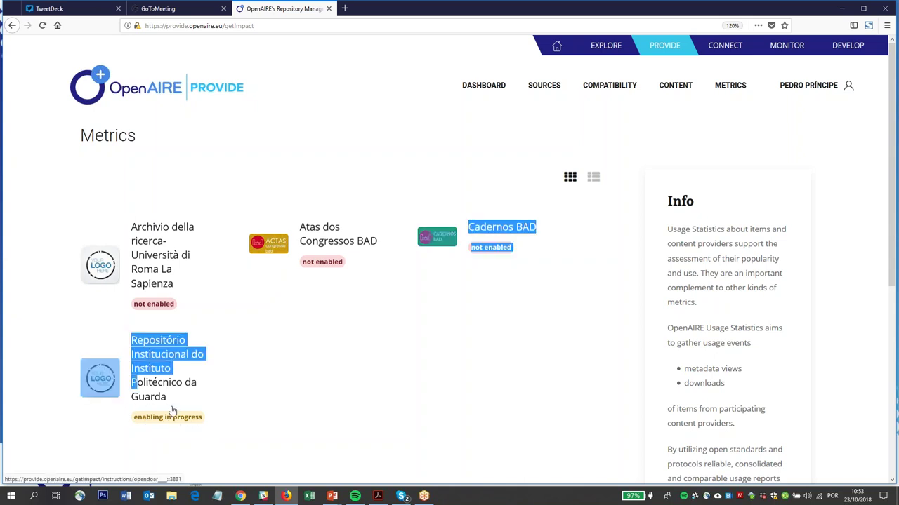
pyautogui.click(172, 411)
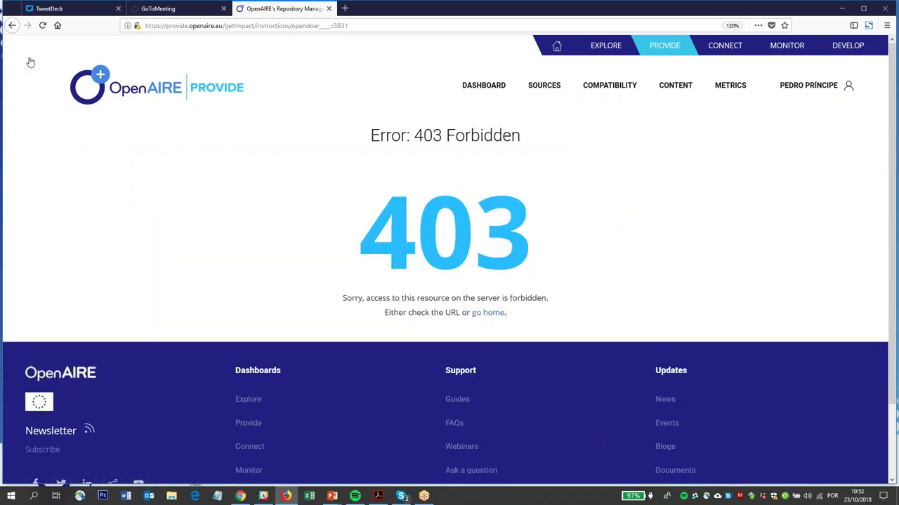
pyautogui.click(12, 25)
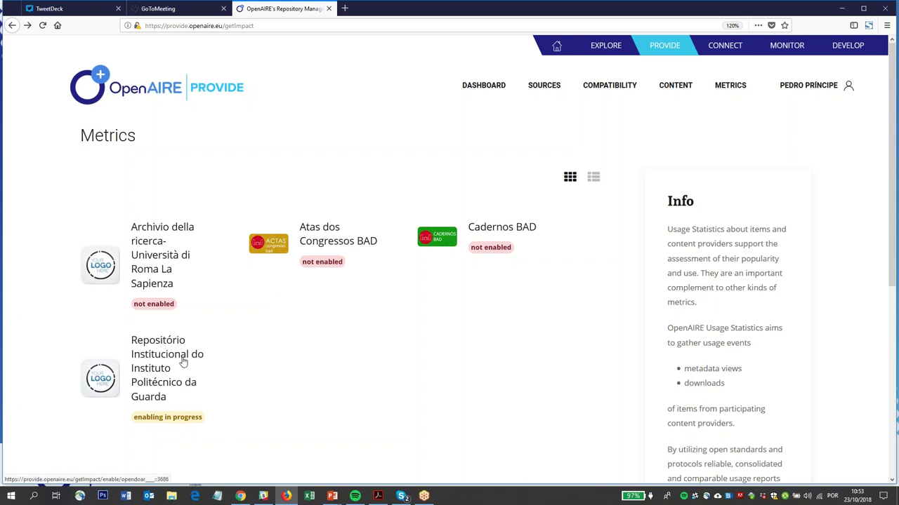
# - Open the metrics enabling page for Archivio della ricerca - Università di Roma La Sapienza and examine the required steps
pyautogui.click(167, 277)
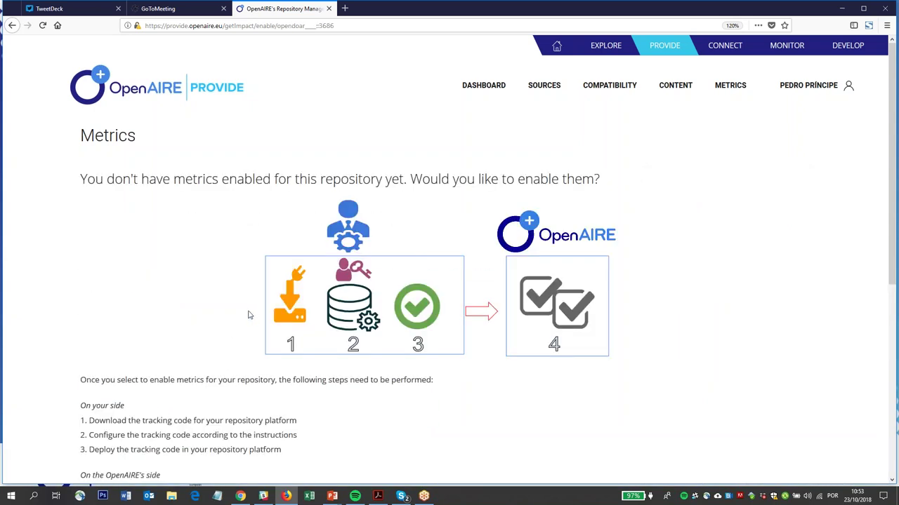
pyautogui.scroll(-3, 248, 315)
pyautogui.scroll(3, 215, 194)
pyautogui.scroll(-3, 139, 464)
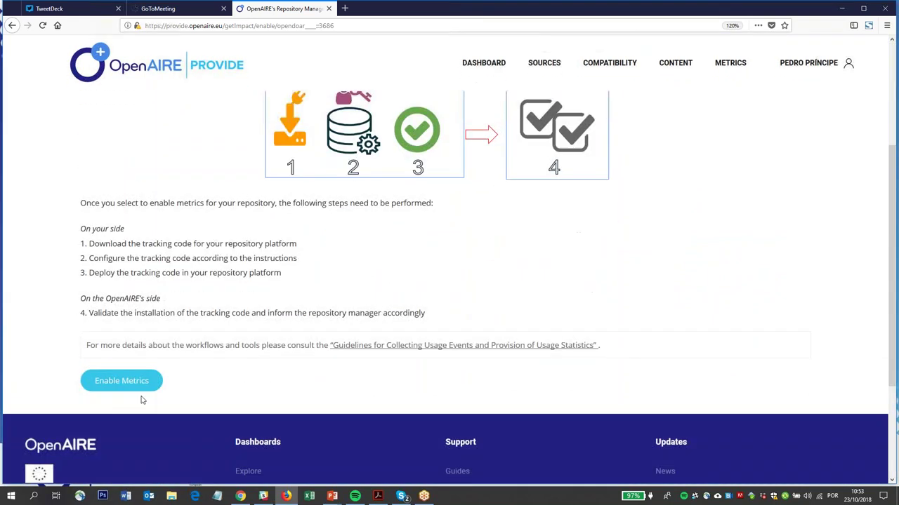
pyautogui.scroll(3, 355, 381)
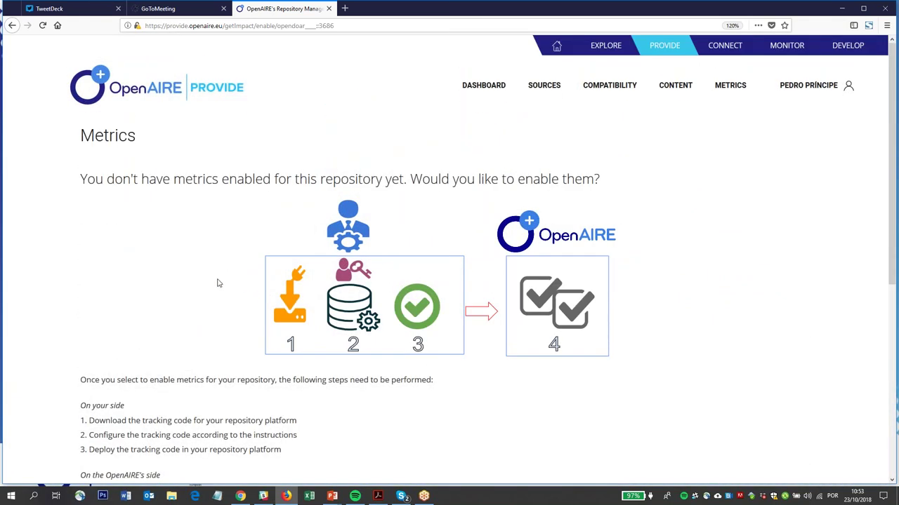